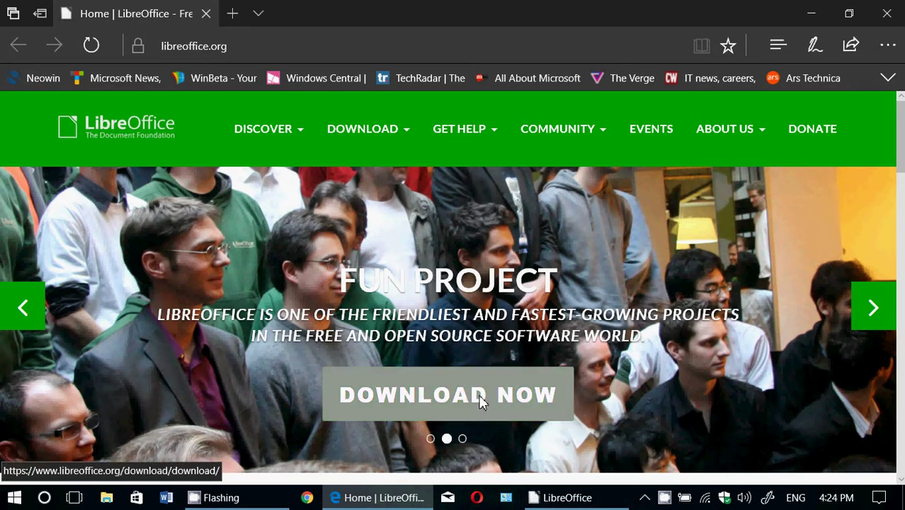
Step: View the LibreOffice download page and its list of available operating systems, and return to the home page
left_click(480, 401)
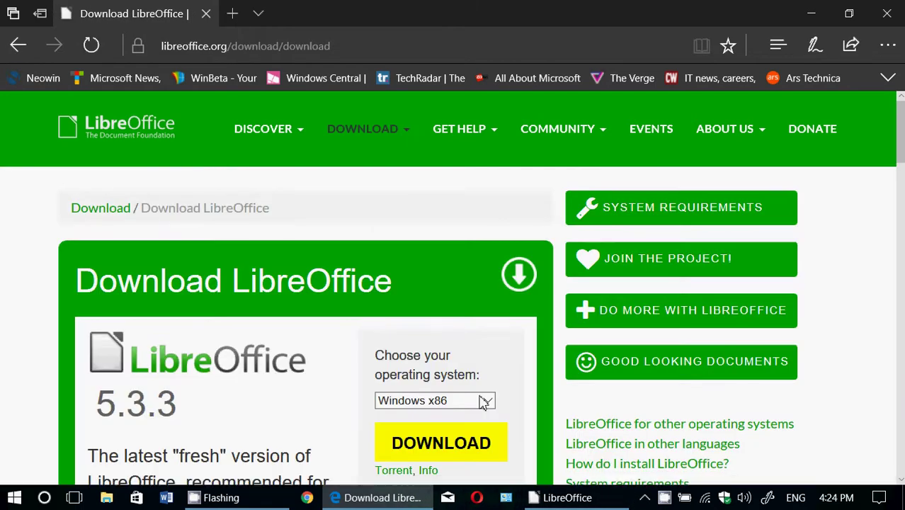
left_click(437, 401)
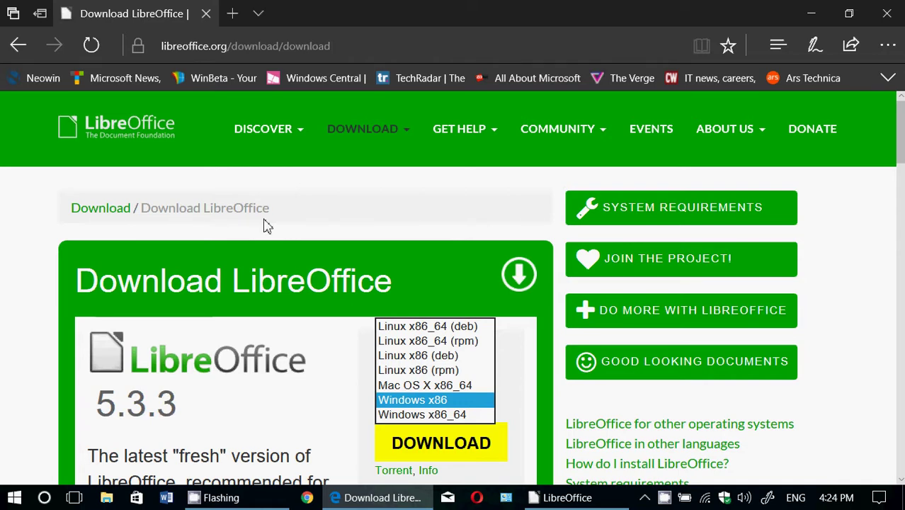
left_click(17, 46)
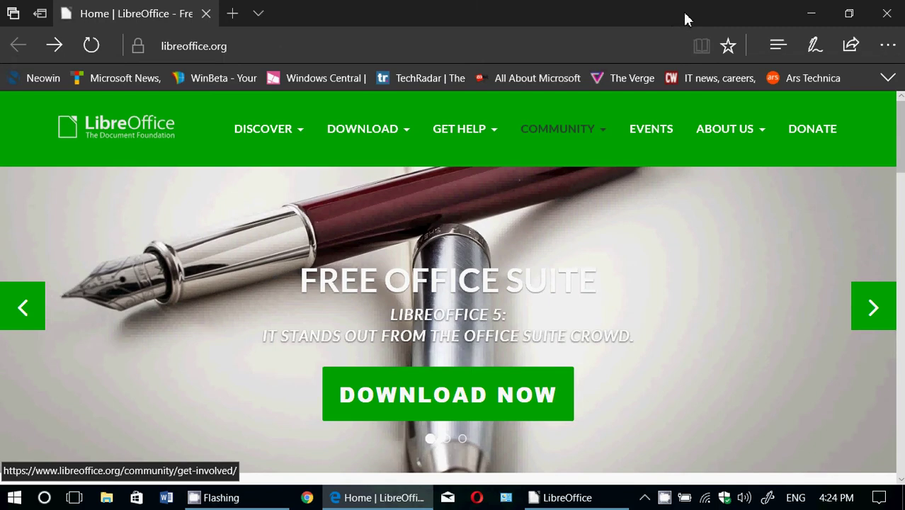
Step: Switch to LibreOffice in a maximized window and view a new blank Writer document, closing it without adding content
left_click(813, 14)
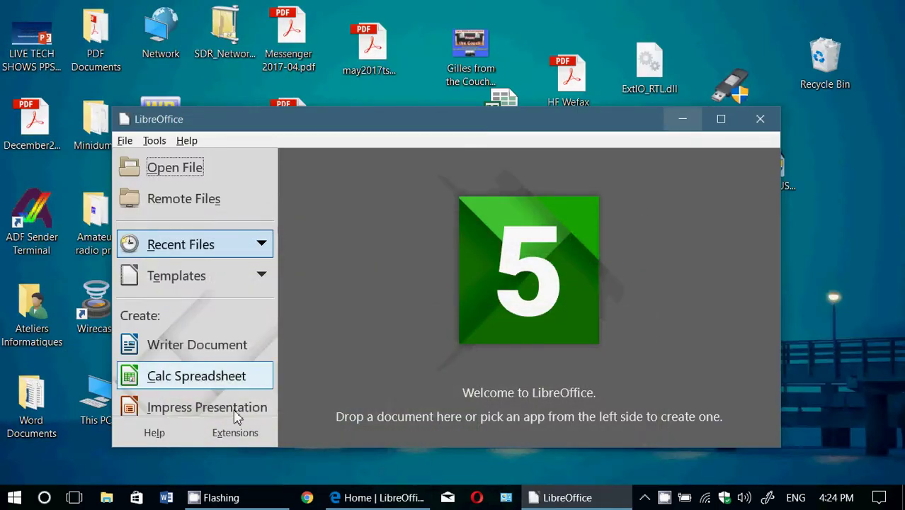
left_click(721, 118)
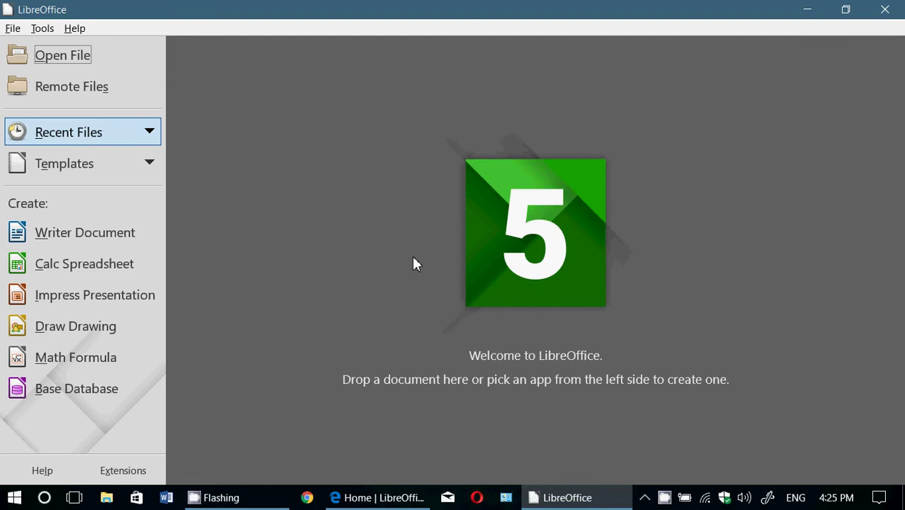
left_click(69, 236)
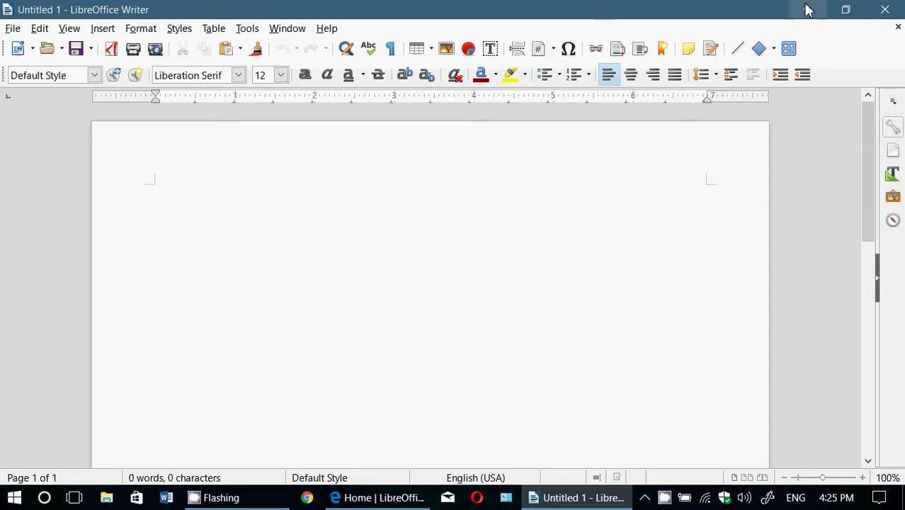
left_click(885, 10)
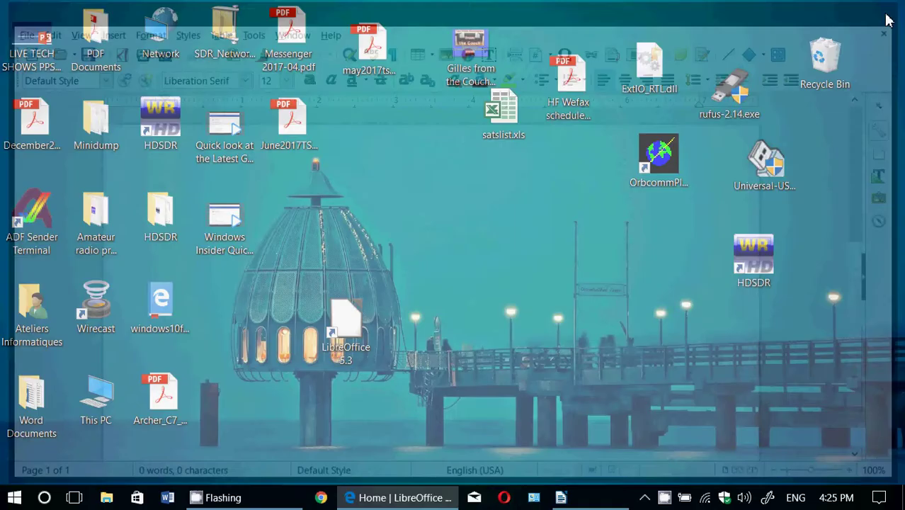
Step: Reopen LibreOffice 5.3 and view a new blank Calc spreadsheet, closing it without adding content
left_click(238, 241)
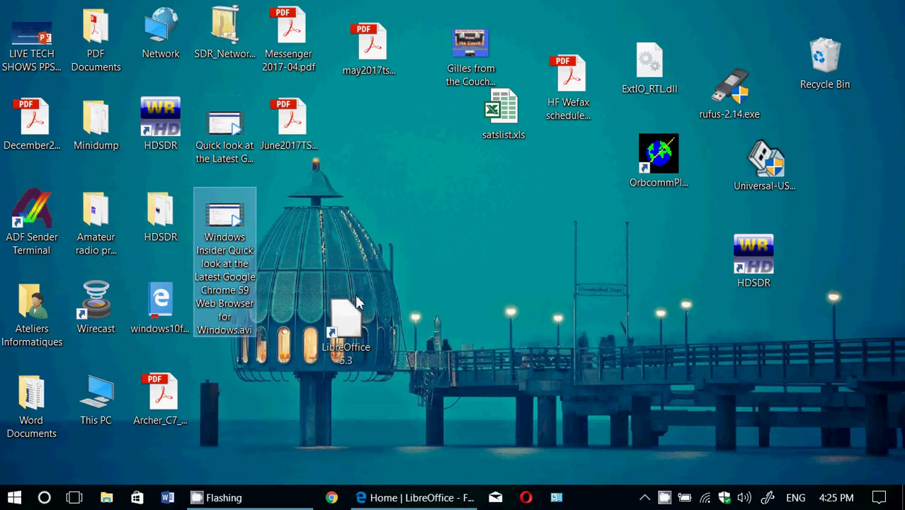
key("Return")
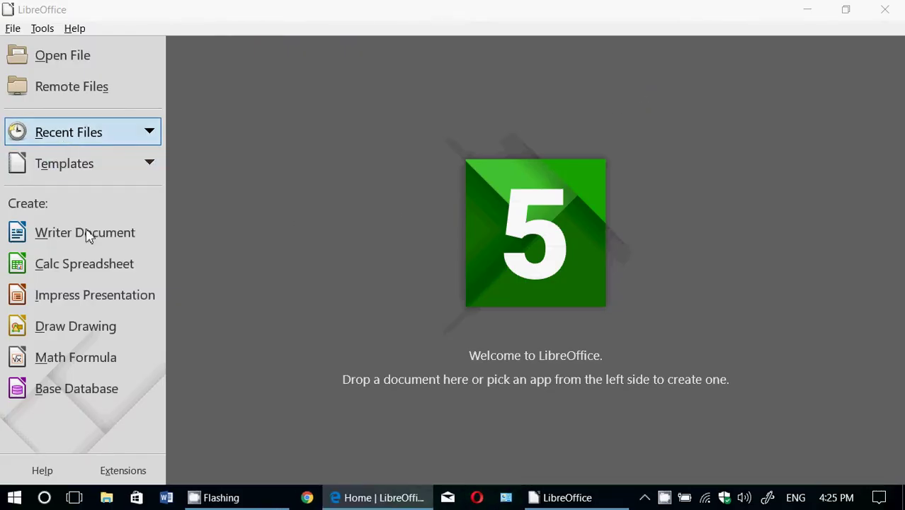
left_click(74, 269)
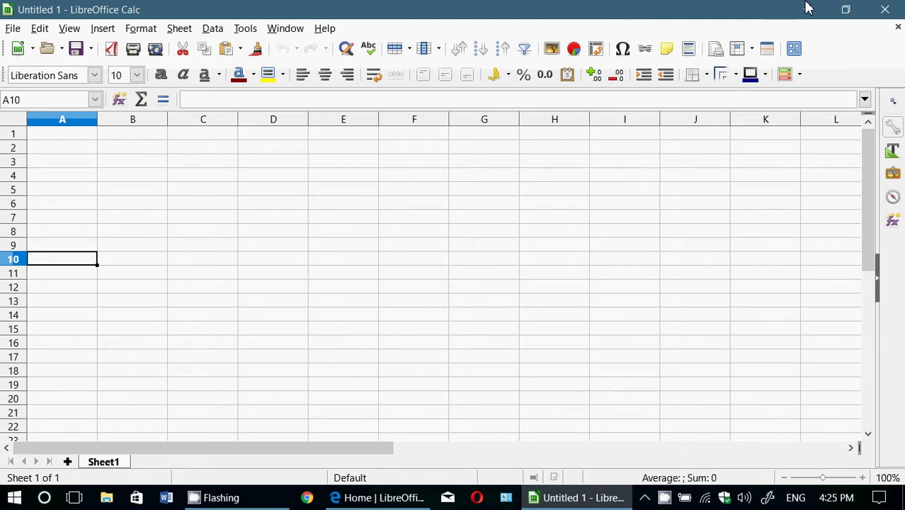
left_click(885, 9)
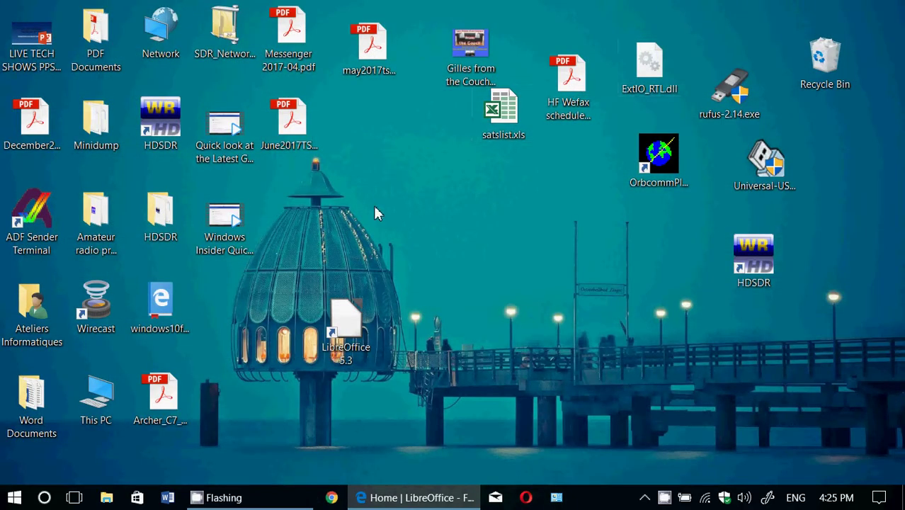
Step: Relaunch LibreOffice 5.3 and create an Impress presentation from the Inspiration template
double_click(352, 323)
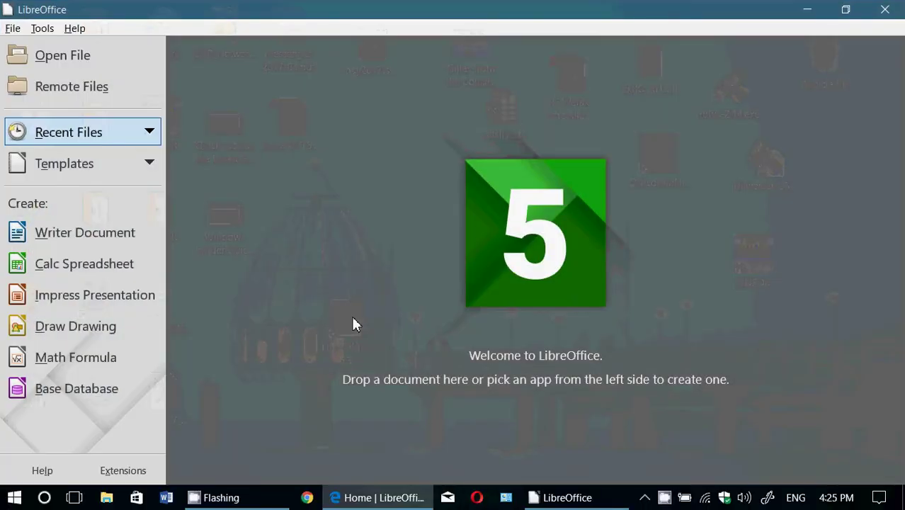
left_click(113, 301)
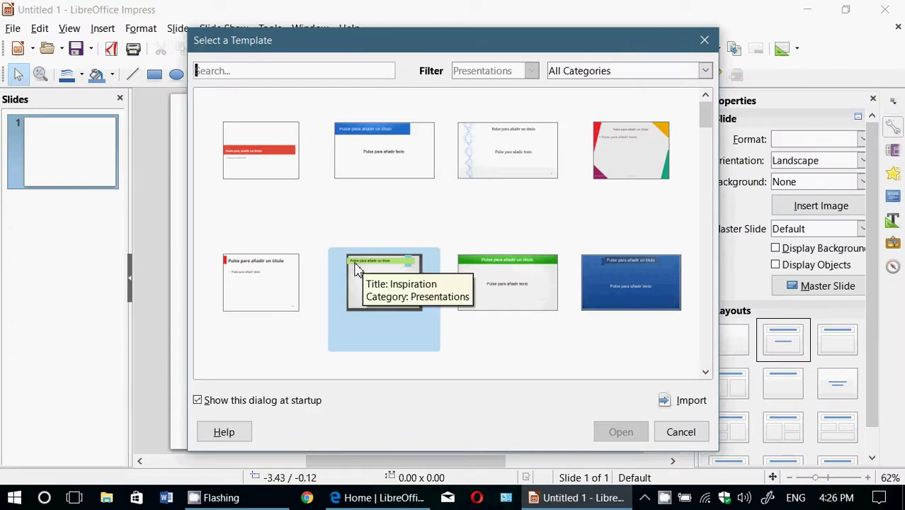
left_click(398, 274)
double_click(398, 274)
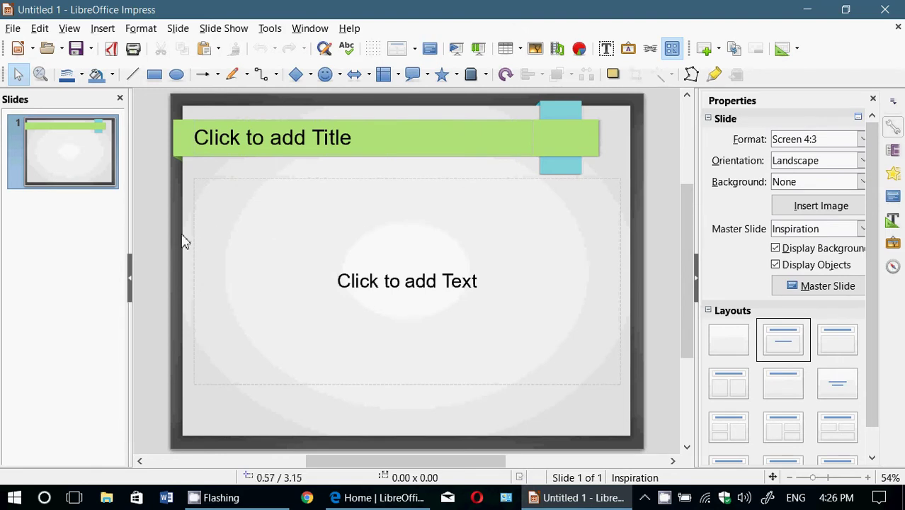
Step: Add a second slide to the presentation and close it without saving
right_click(44, 225)
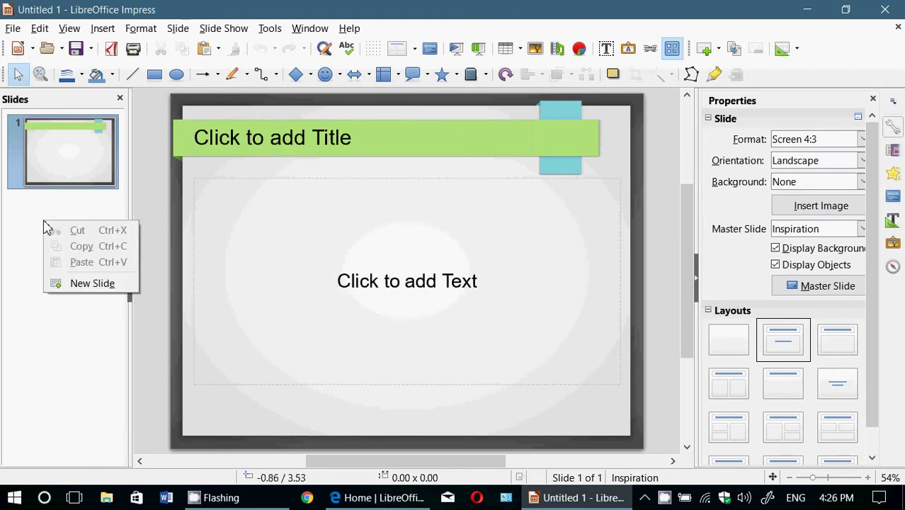
left_click(80, 282)
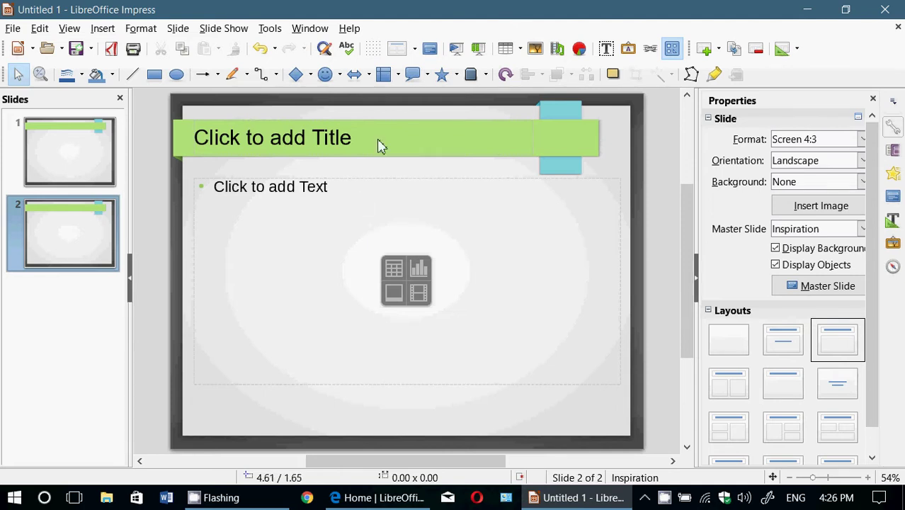
left_click(885, 13)
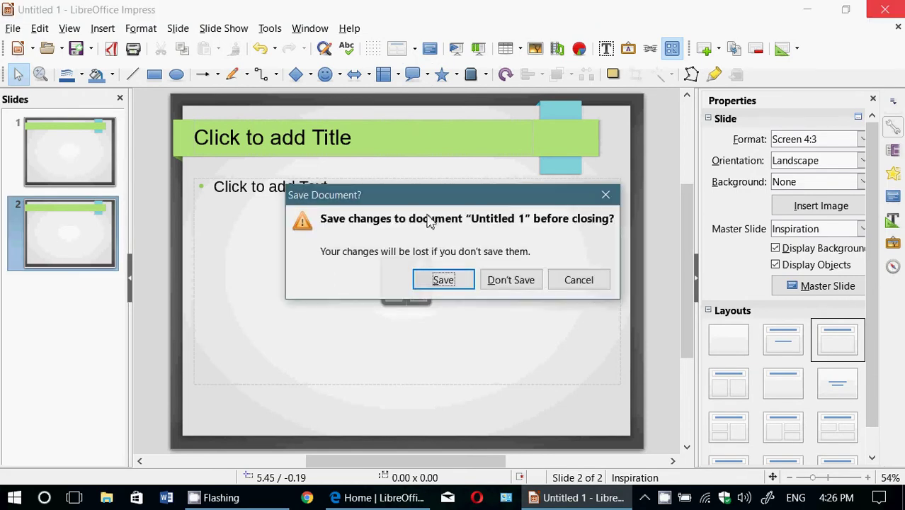
left_click(518, 283)
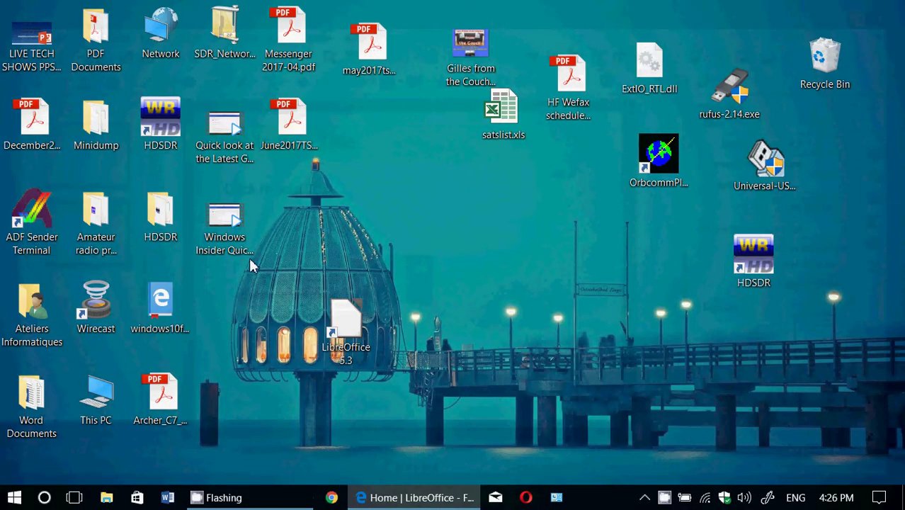
Step: Relaunch LibreOffice 5.3 and view a new blank Draw drawing, closing it without drawing anything
double_click(355, 320)
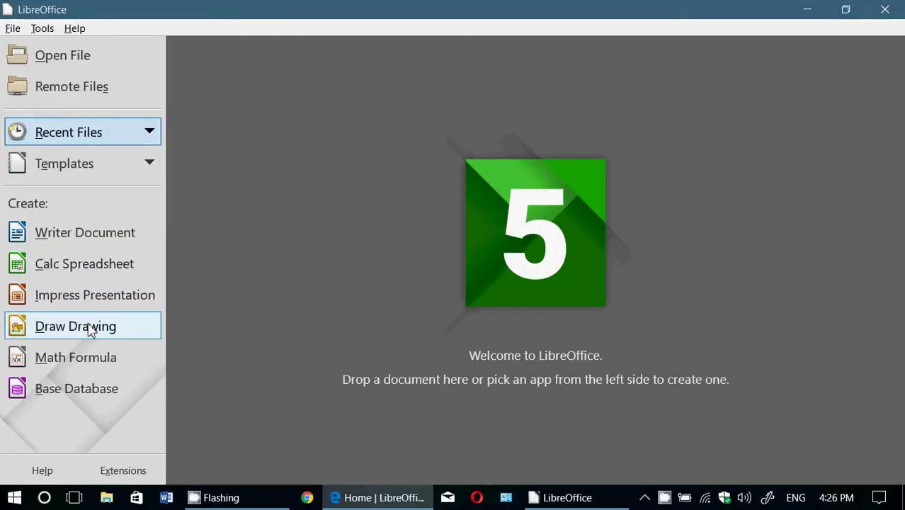
left_click(91, 328)
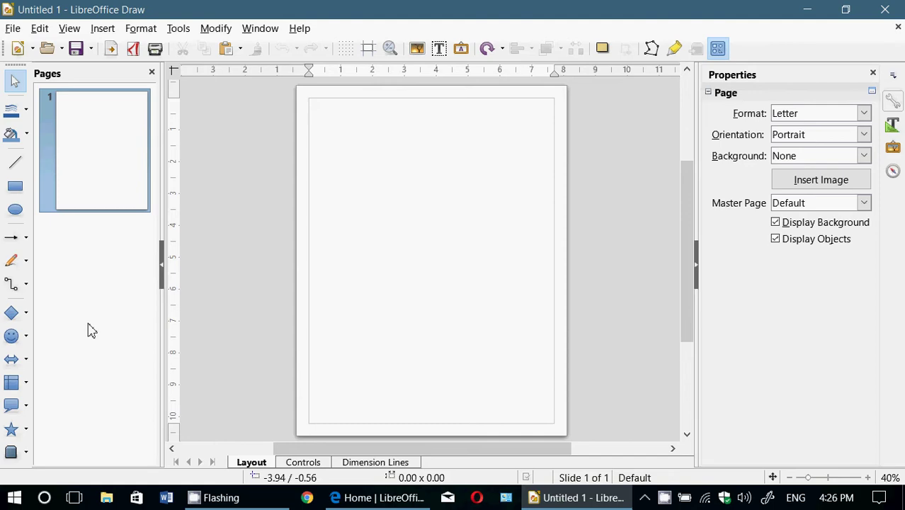
left_click(883, 10)
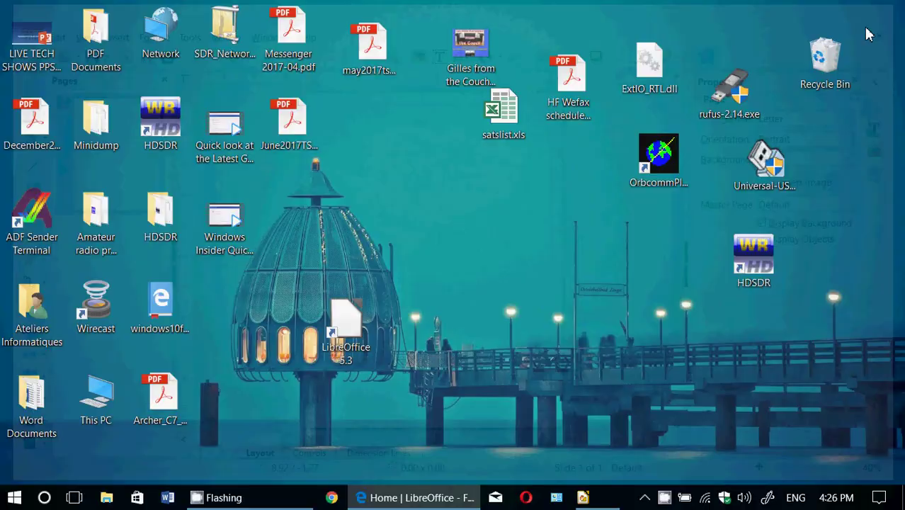
Step: Relaunch LibreOffice 5.3 and view a new blank Math formula, closing it without entering anything
double_click(344, 321)
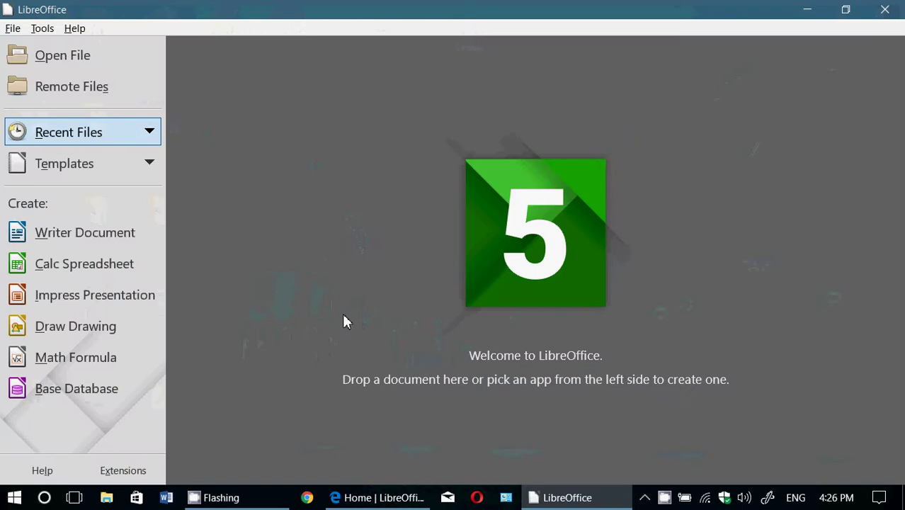
left_click(91, 362)
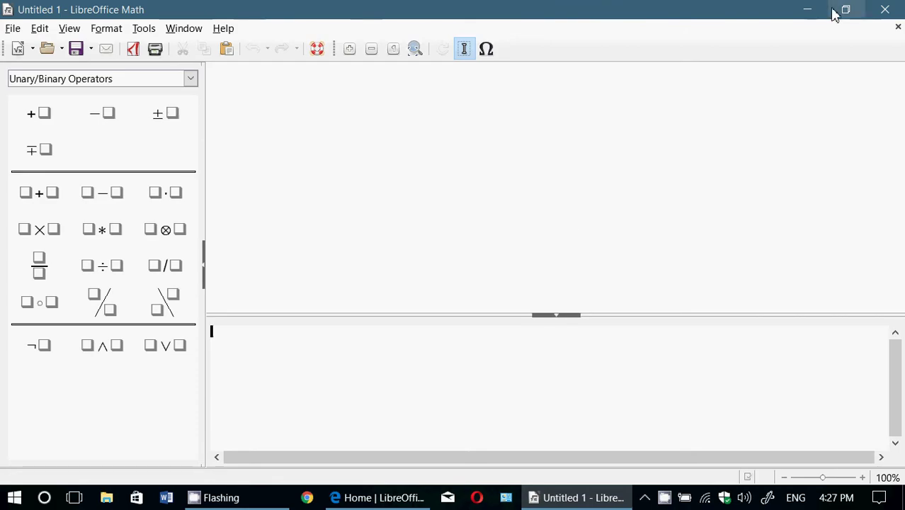
left_click(879, 16)
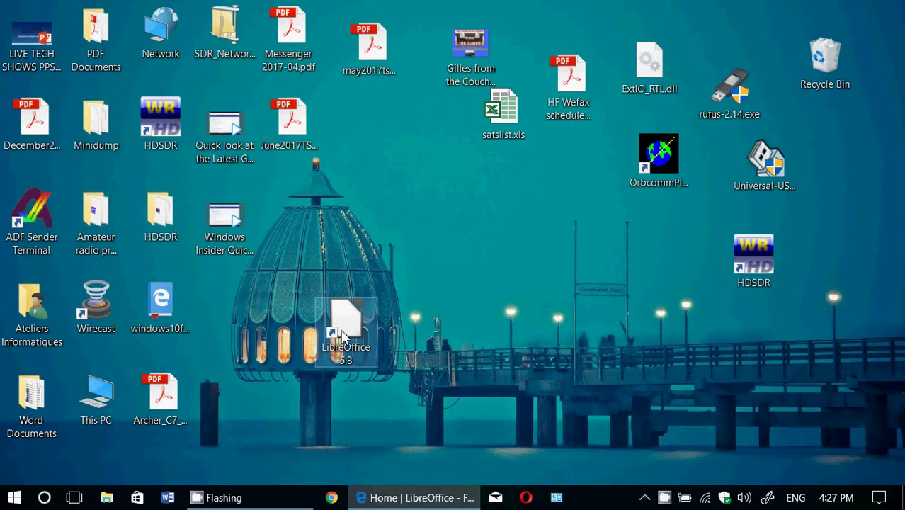
Step: Relaunch LibreOffice 5.3, view the Base Database Wizard's first page, and exit without creating a database
double_click(342, 336)
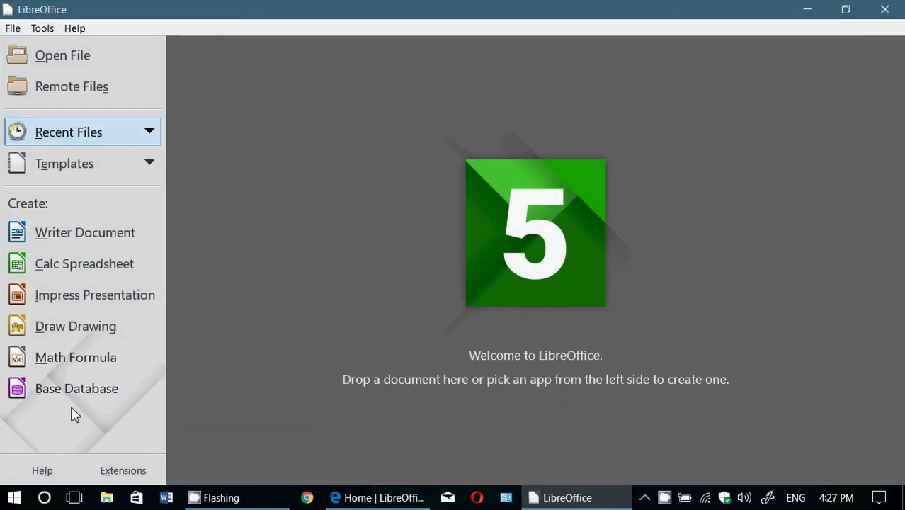
left_click(78, 390)
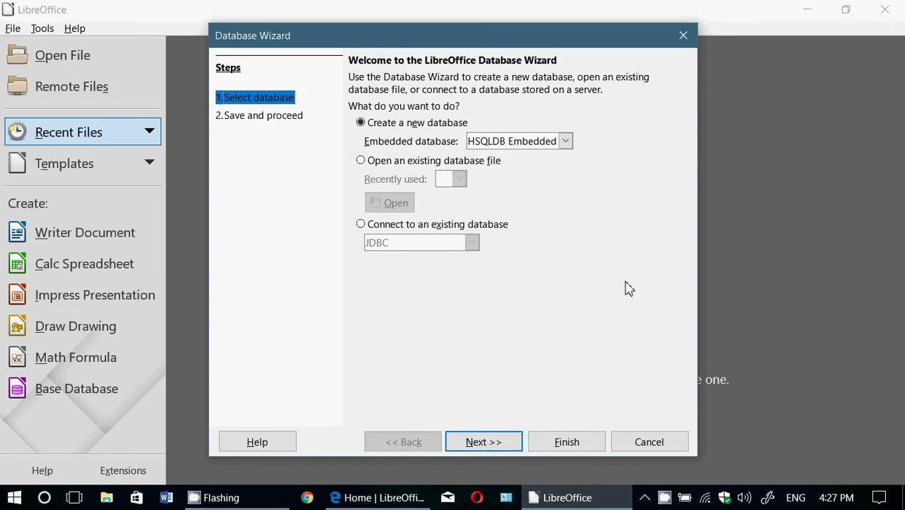
left_click(654, 439)
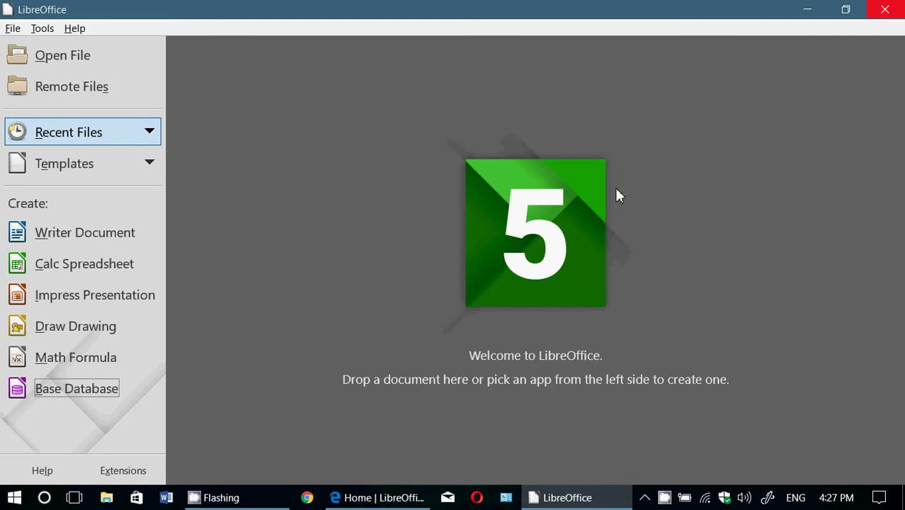
left_click(885, 10)
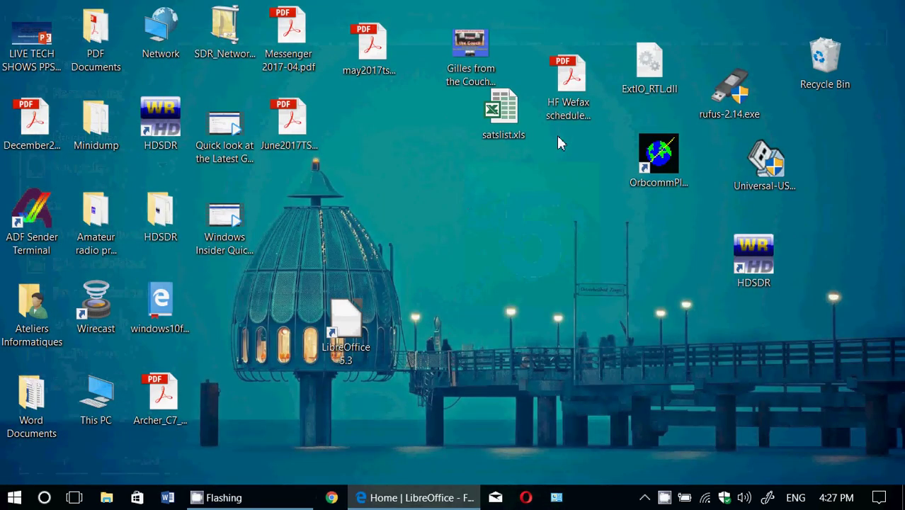
double_click(348, 320)
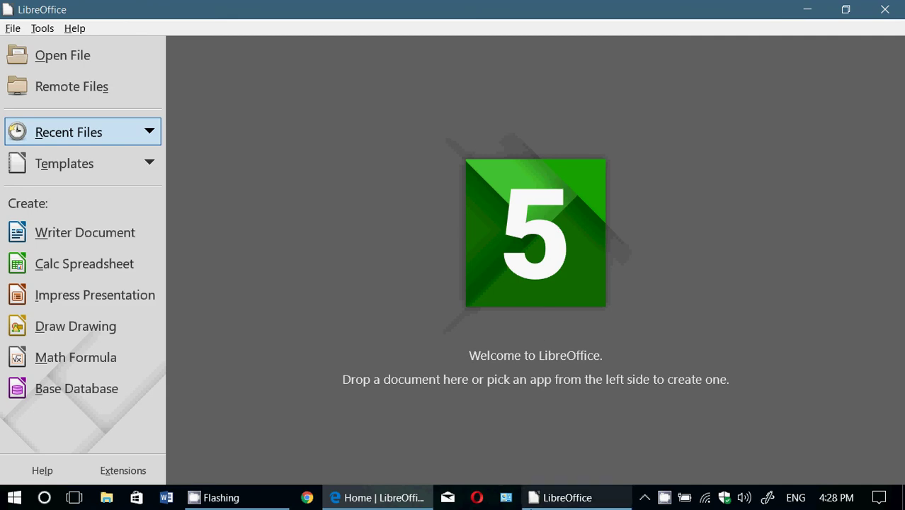
left_click(378, 497)
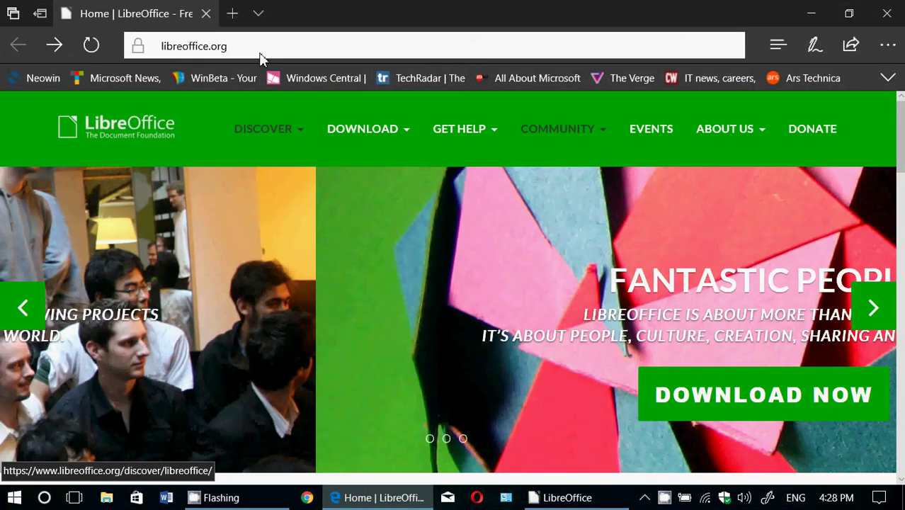
left_click(258, 56)
right_click(259, 55)
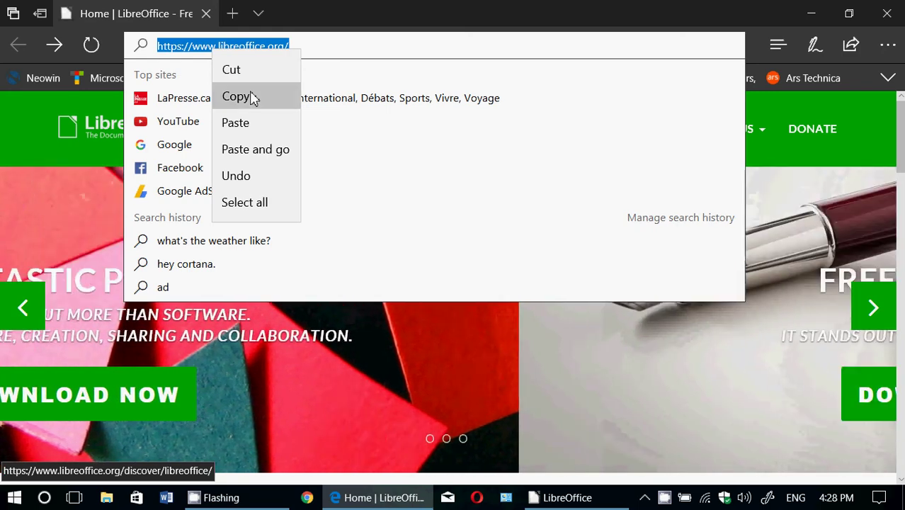
left_click(253, 96)
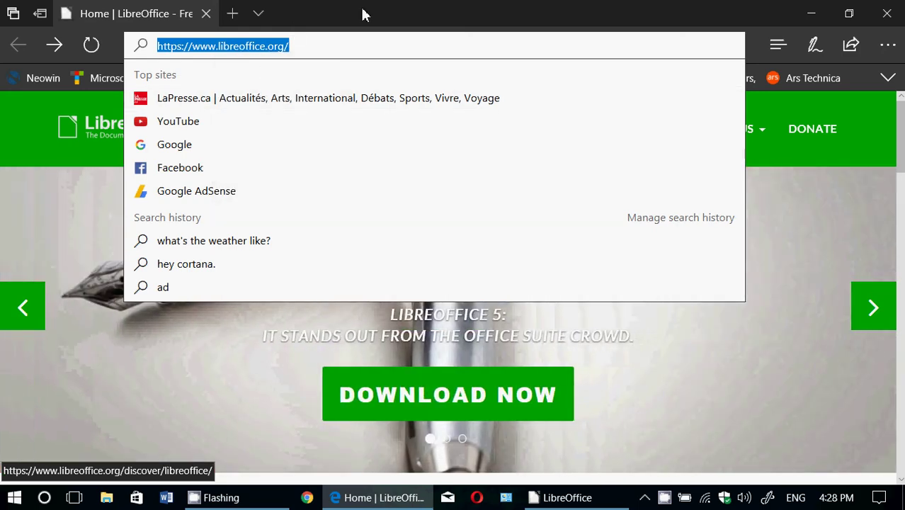
left_click(766, 347)
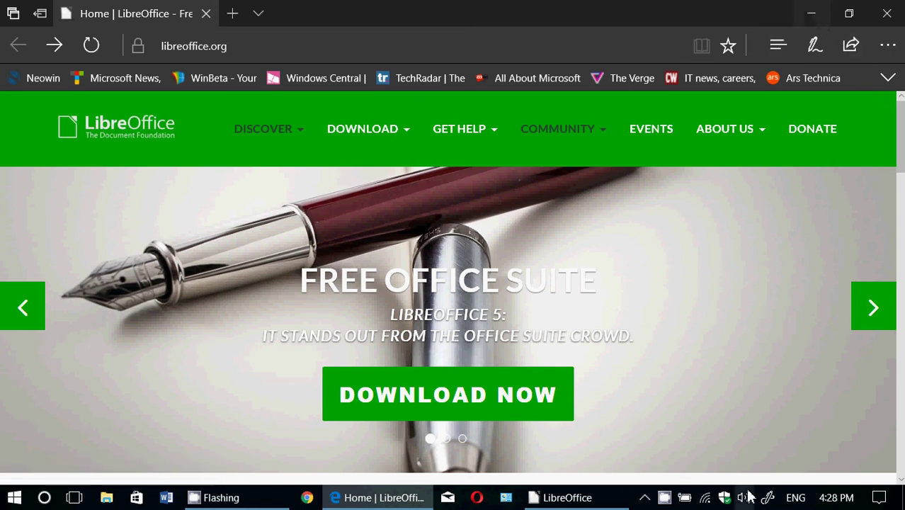
left_click(666, 499)
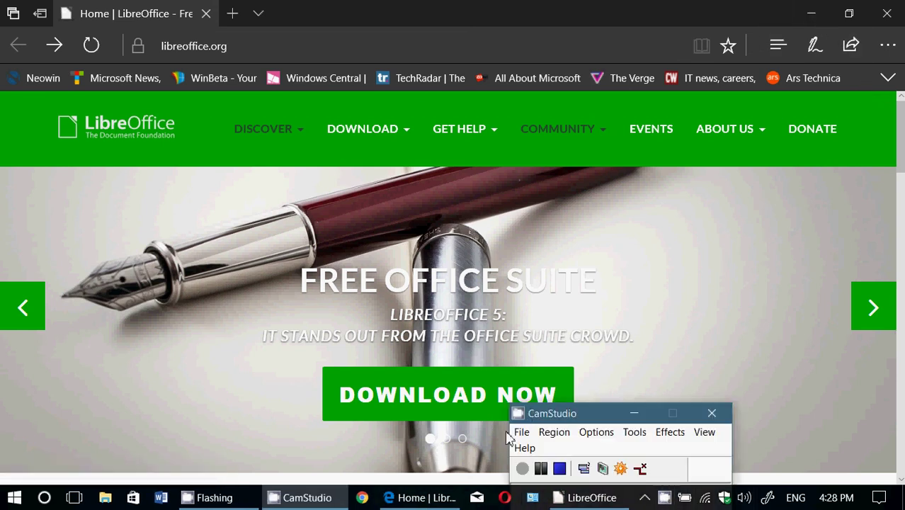